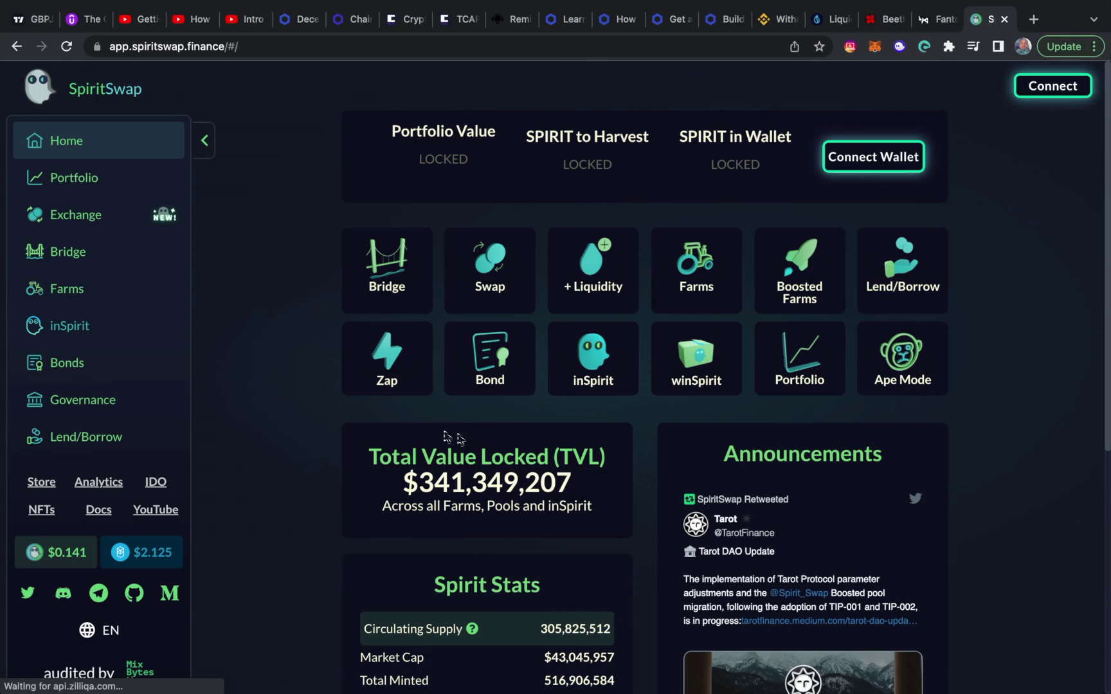
# - Open the Zapper's LP token list, check the Liquid Driver farms tab, then return to SpiritSwap
pyautogui.click(366, 344)
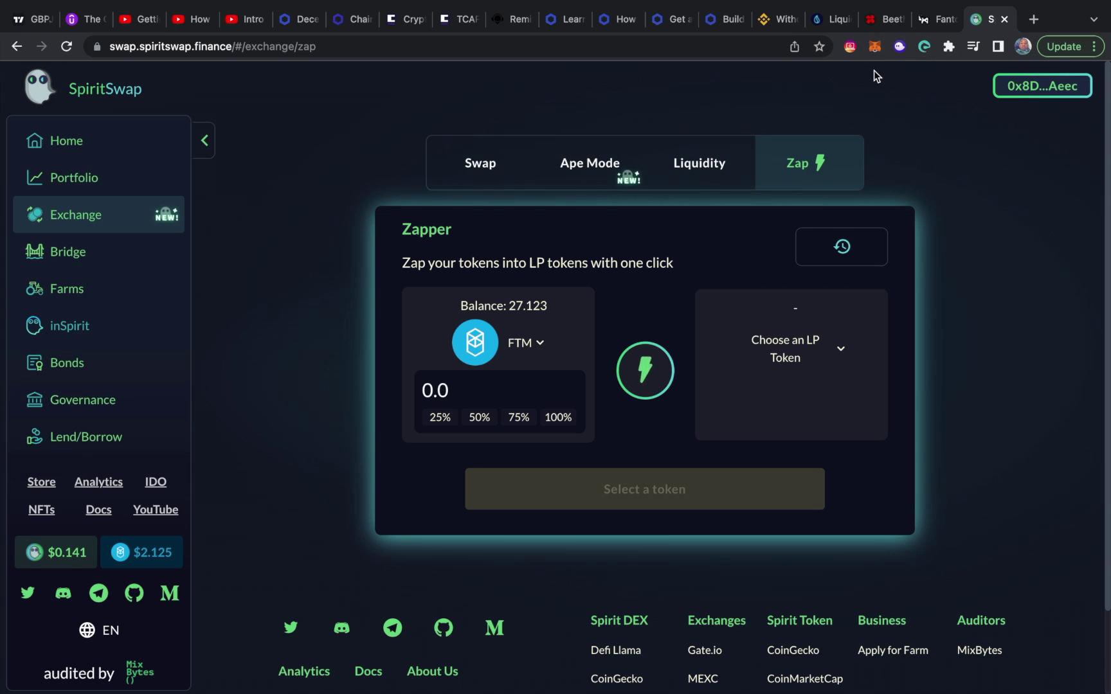
pyautogui.click(833, 361)
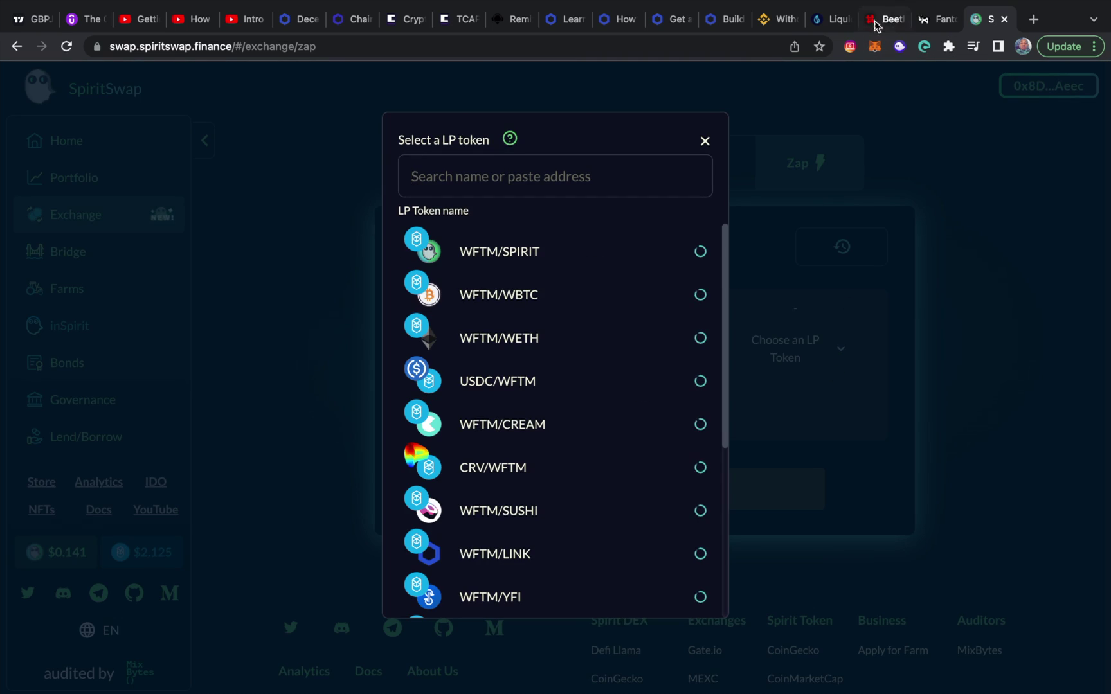
pyautogui.click(831, 18)
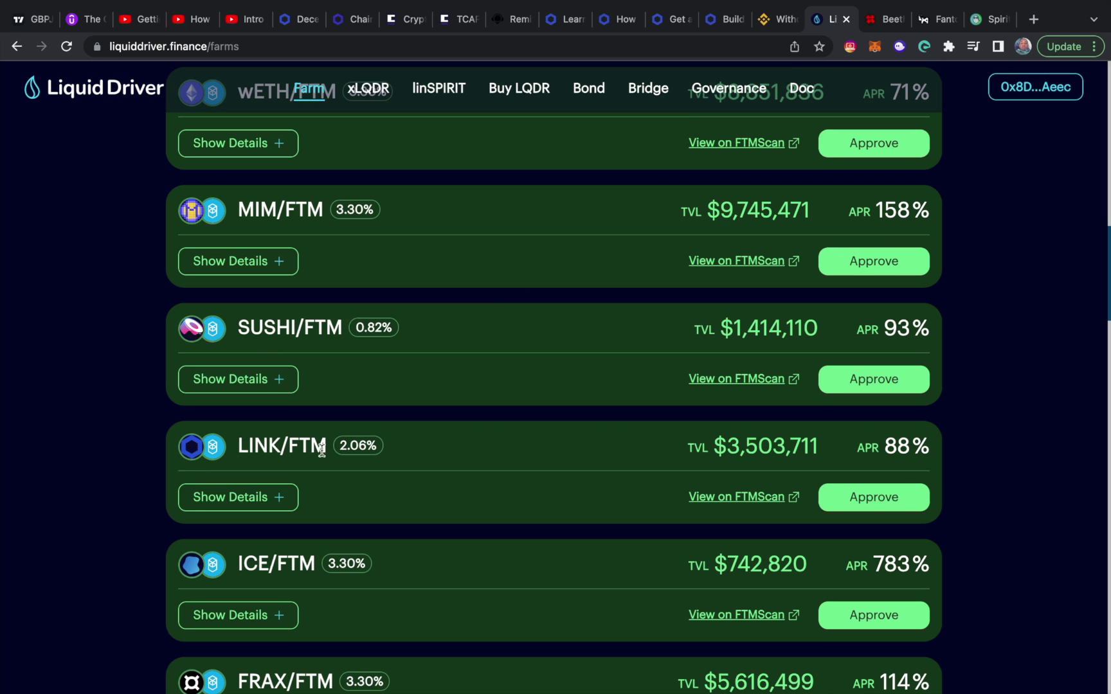
pyautogui.click(989, 19)
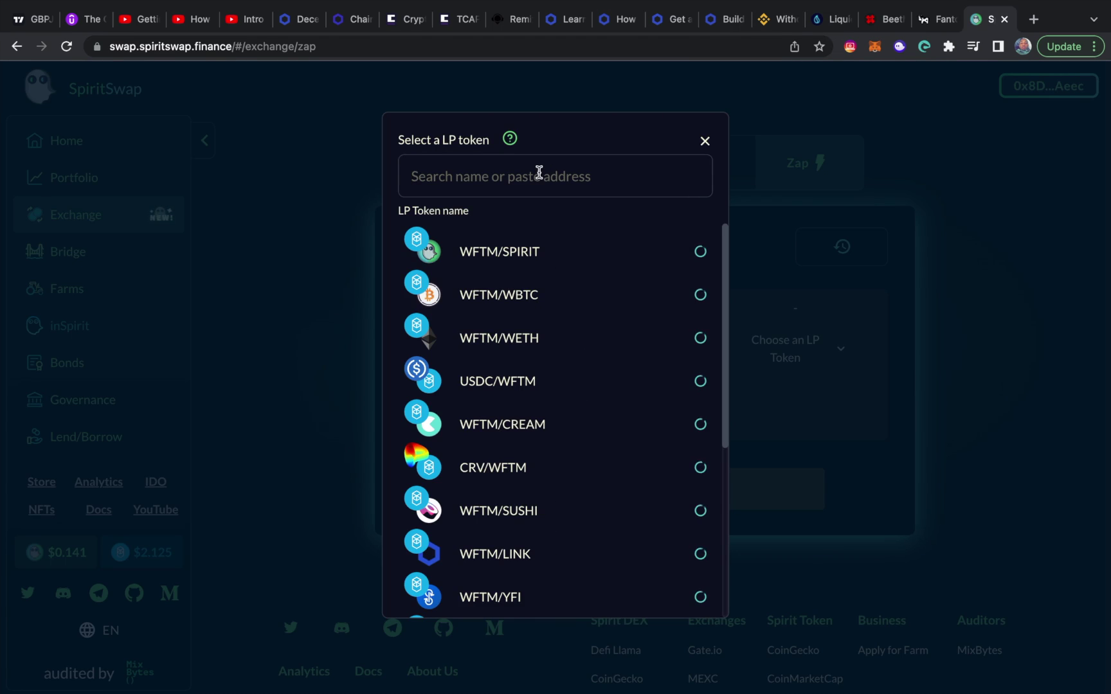
pyautogui.write('link')
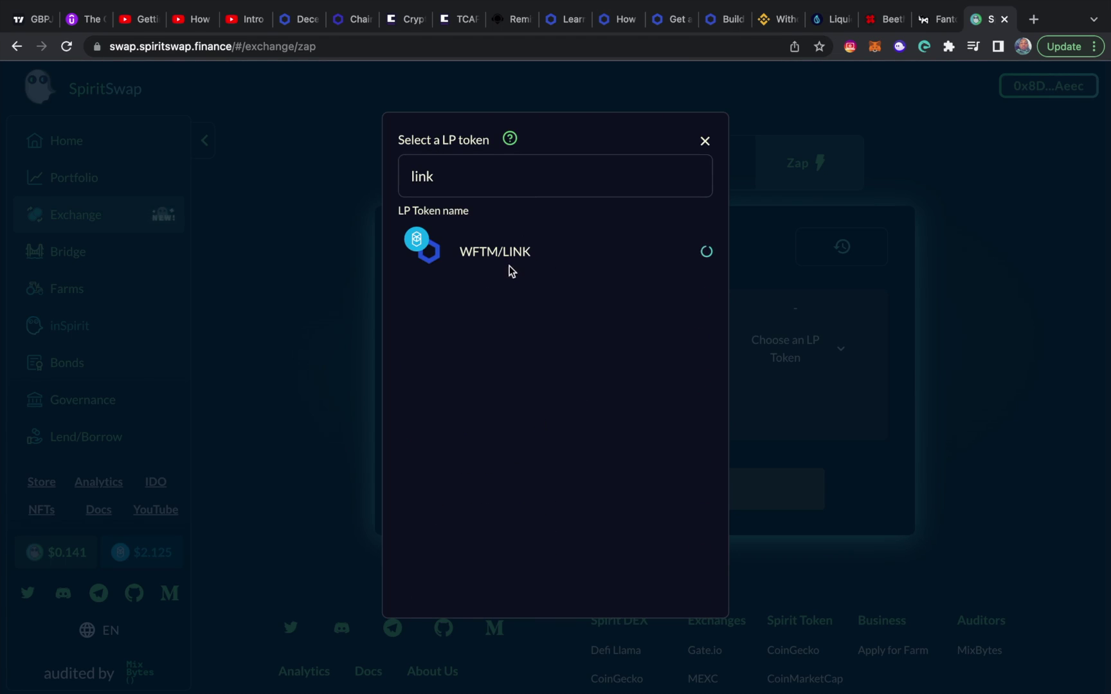
# - Select WFTM/LINK as the target LP and enter half the FTM balance, about 13.56 FTM
pyautogui.click(510, 260)
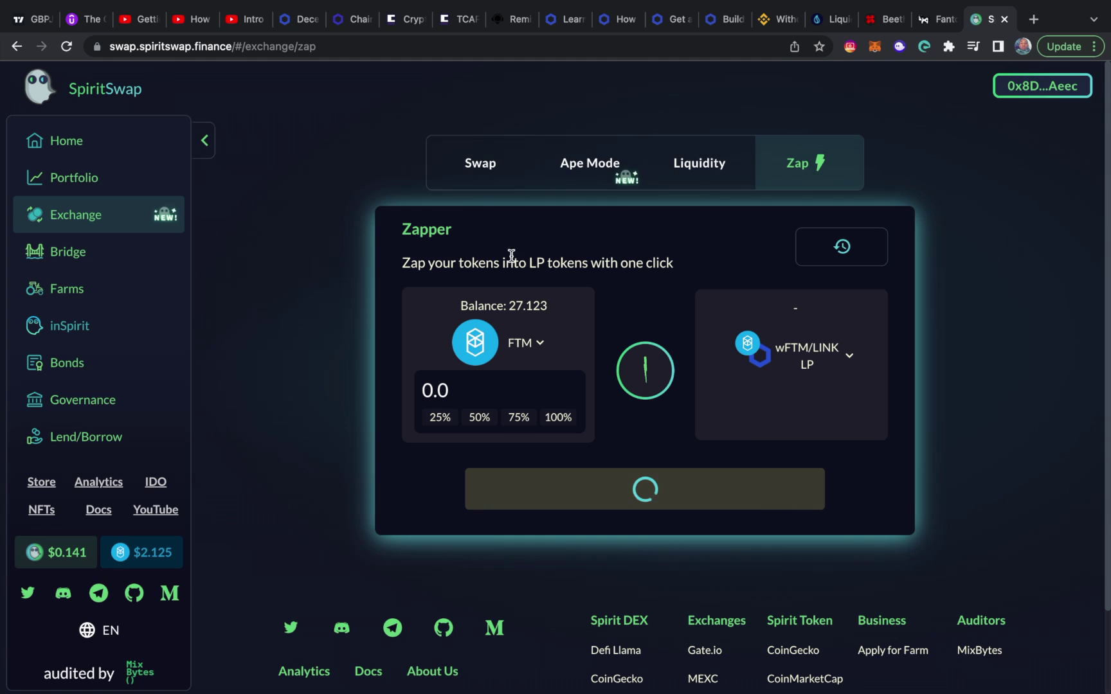
pyautogui.click(479, 418)
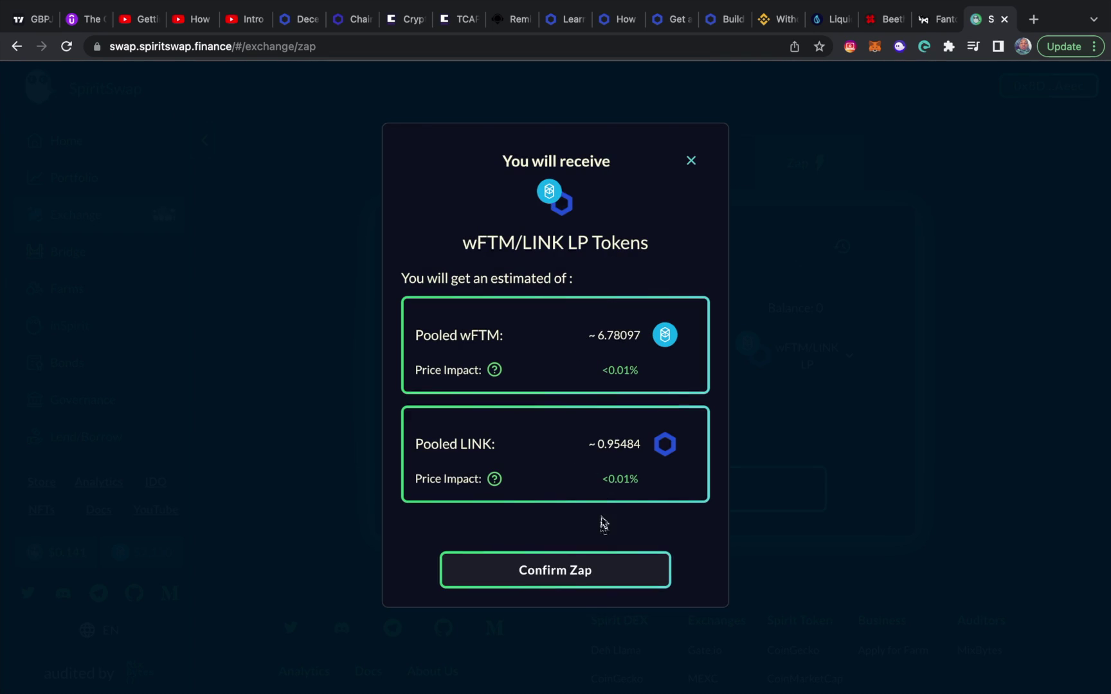
# - Confirm the 13.56195 FTM zap into wFTM/LINK LP and approve it in the wallet
pyautogui.click(576, 569)
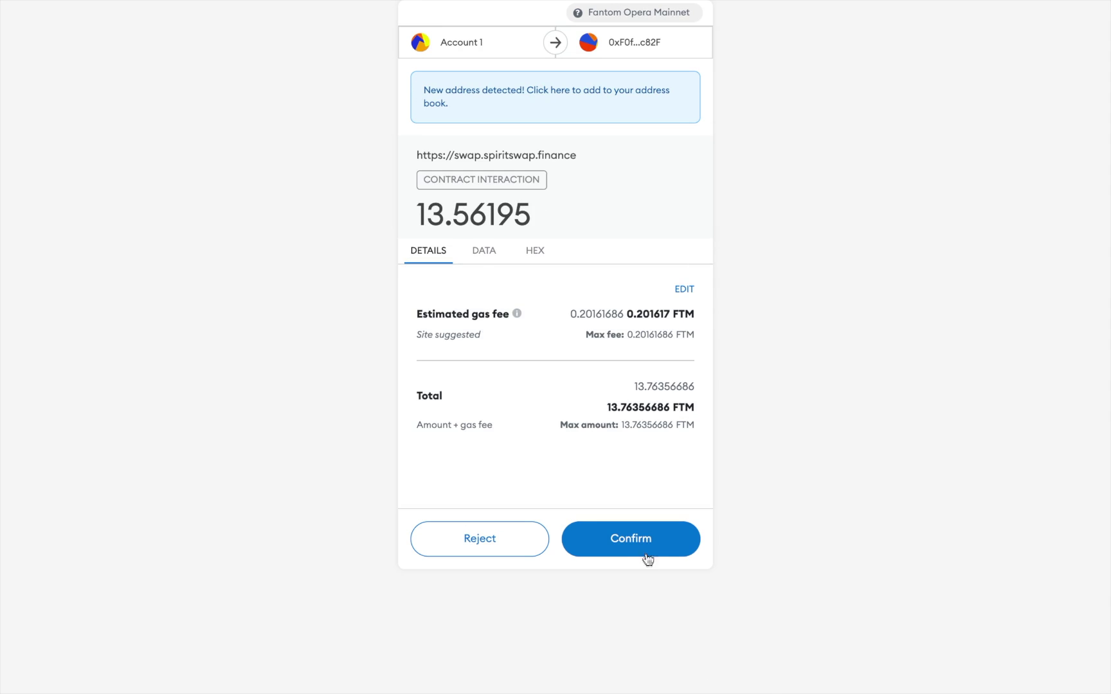
pyautogui.click(649, 543)
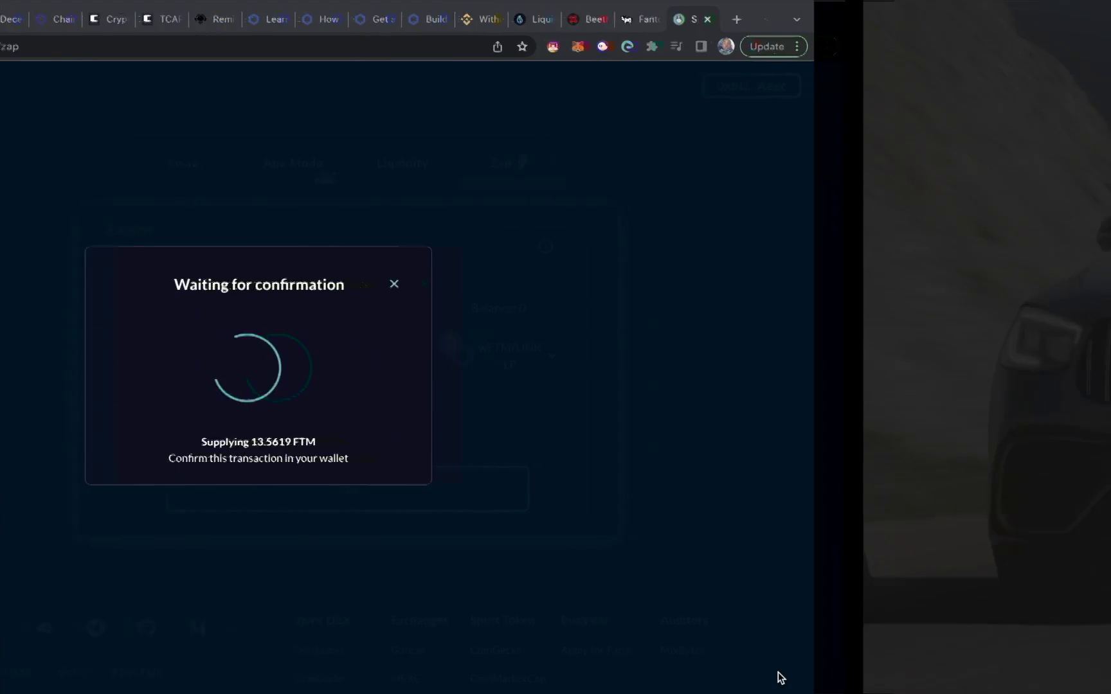
# - Close the 'Transaction submitted' dialog and dismiss its notification
pyautogui.click(182, 164)
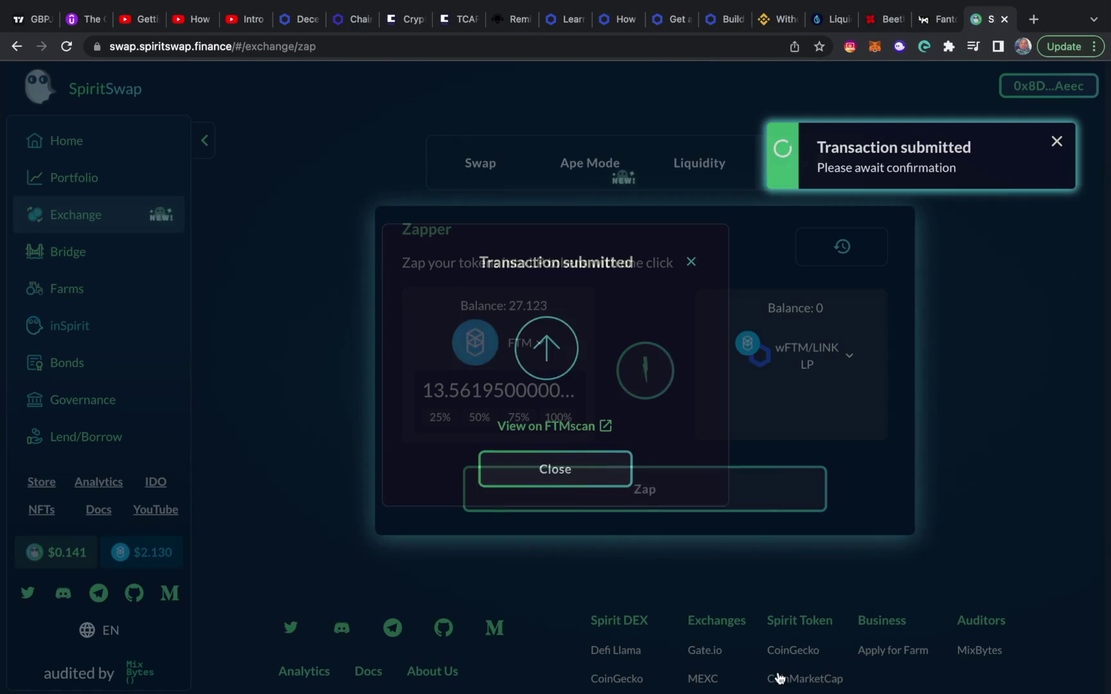
pyautogui.click(1050, 142)
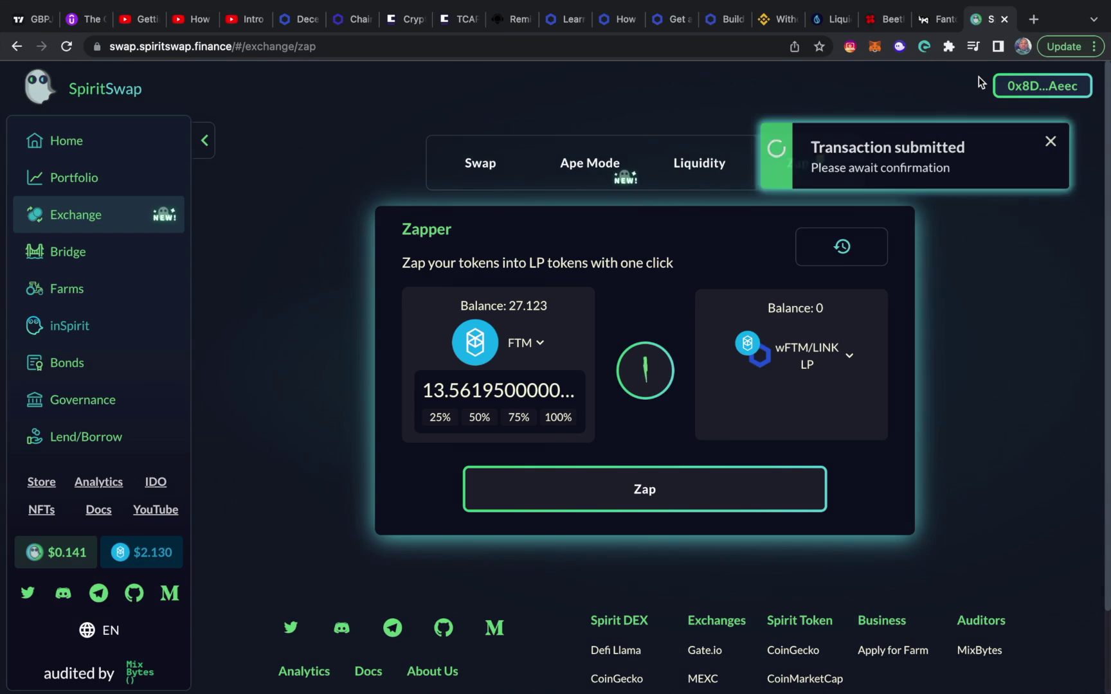